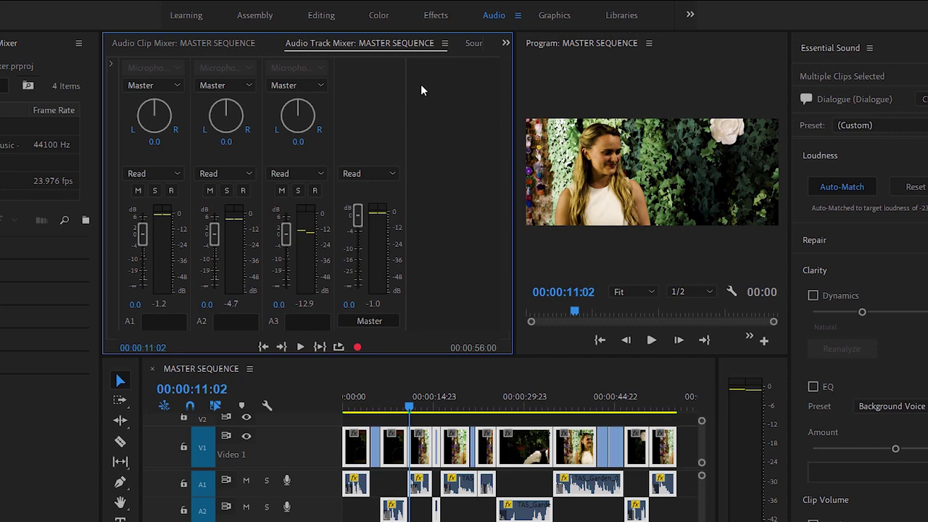
- Dock the Audio Track Mixer in the Program Monitor's frame, widened to show Master, with the timeline lowered
{"action": "left_click_drag", "start_coordinate": [323, 47], "coordinate": [633, 187]}
{"action": "left_click", "coordinate": [237, 41]}
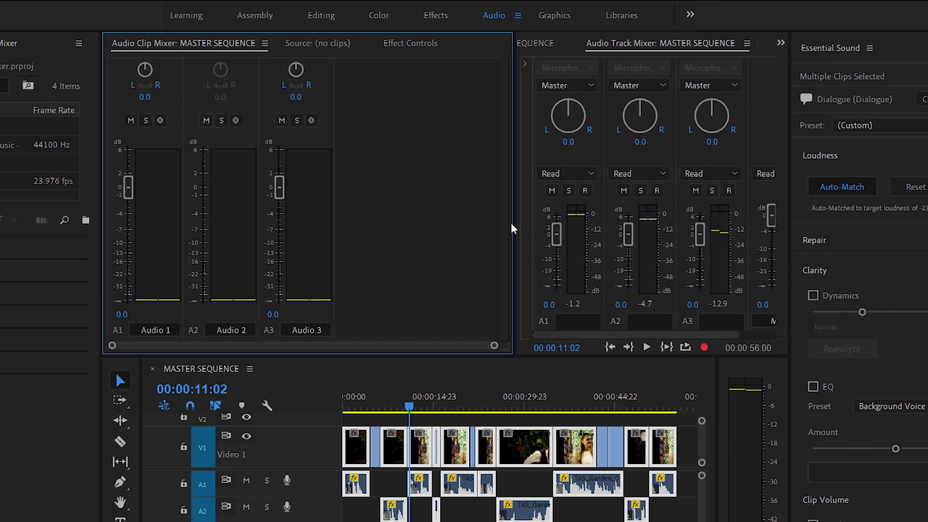
{"action": "left_click_drag", "start_coordinate": [512, 222], "coordinate": [417, 223]}
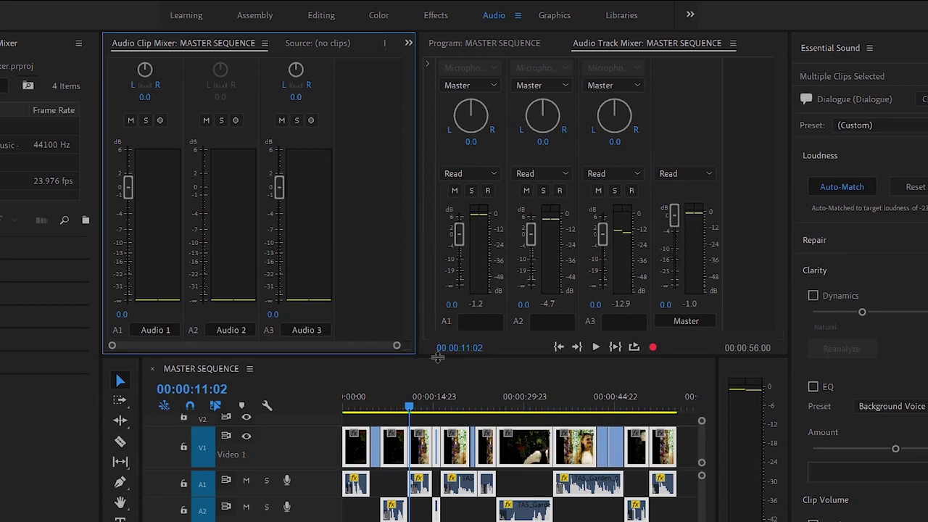
{"action": "left_click_drag", "start_coordinate": [442, 363], "coordinate": [430, 393]}
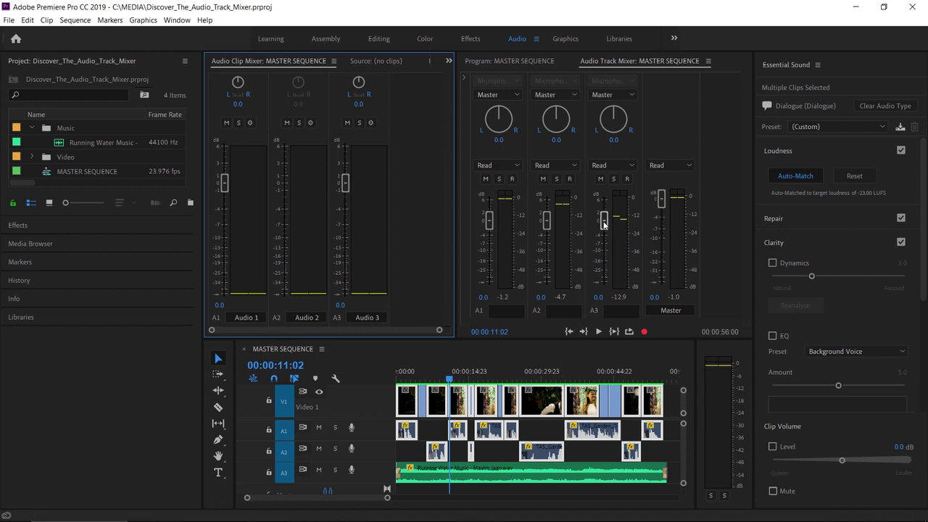
- Pull the A3 music track's fader down to -25.6 dB, keeping automation in Read
{"action": "left_click_drag", "start_coordinate": [604, 221], "coordinate": [603, 274]}
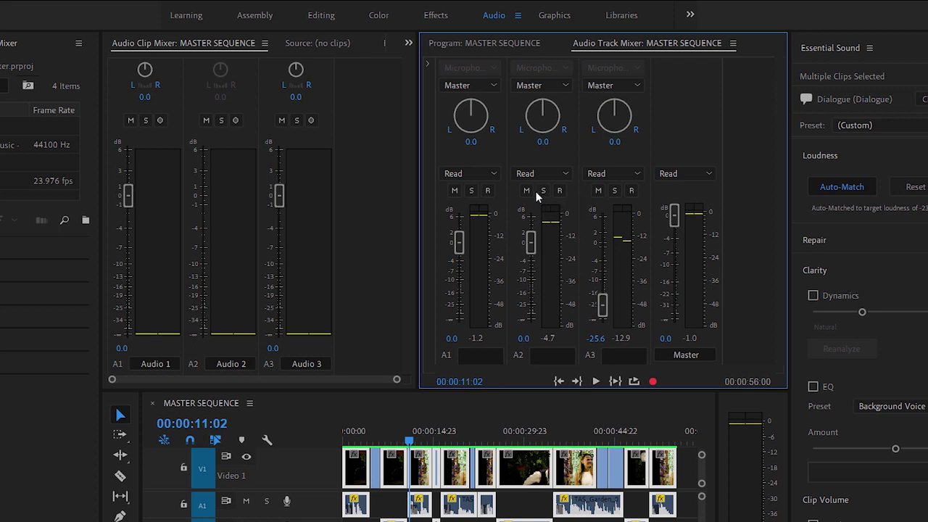
{"action": "left_click", "coordinate": [160, 121]}
{"action": "left_click", "coordinate": [611, 174]}
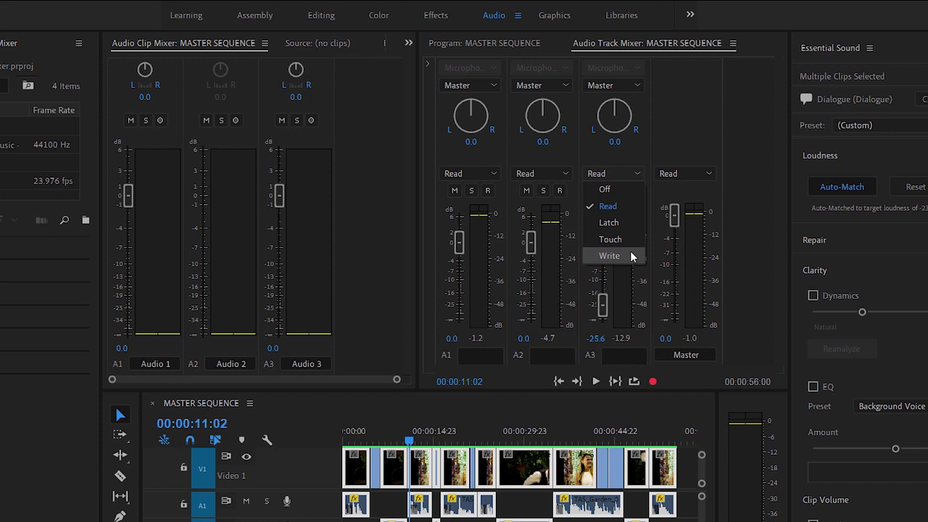
- Keep A3 in Read mode, check its record input, and reveal the mixer's effect and send slots
{"action": "left_click", "coordinate": [648, 156]}
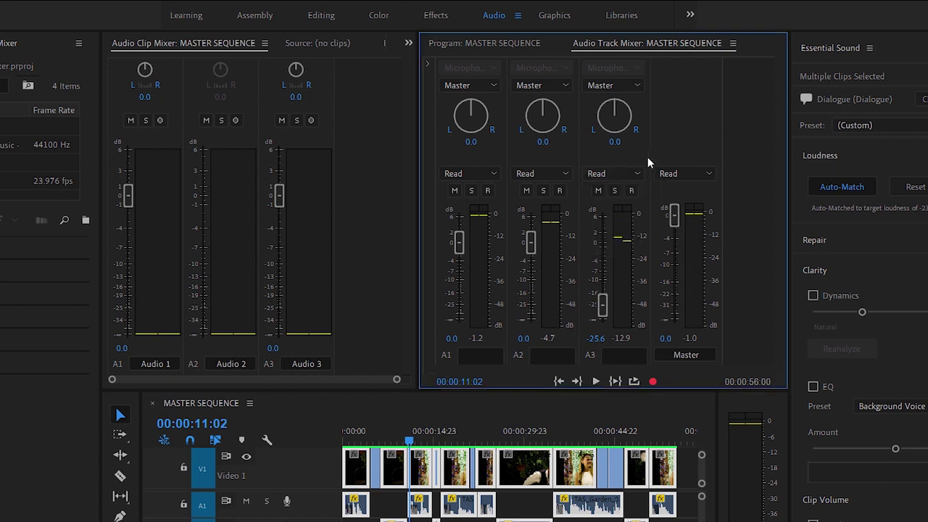
{"action": "left_click", "coordinate": [633, 191]}
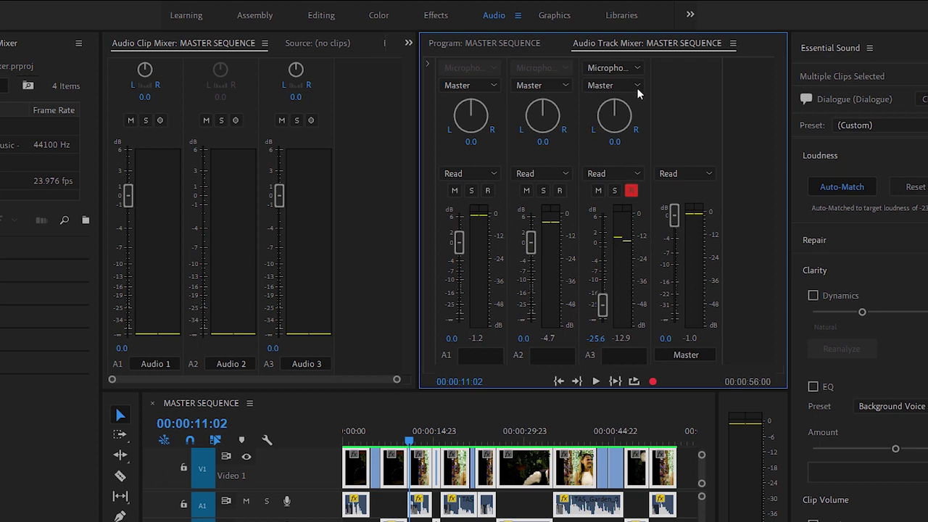
{"action": "left_click", "coordinate": [637, 68]}
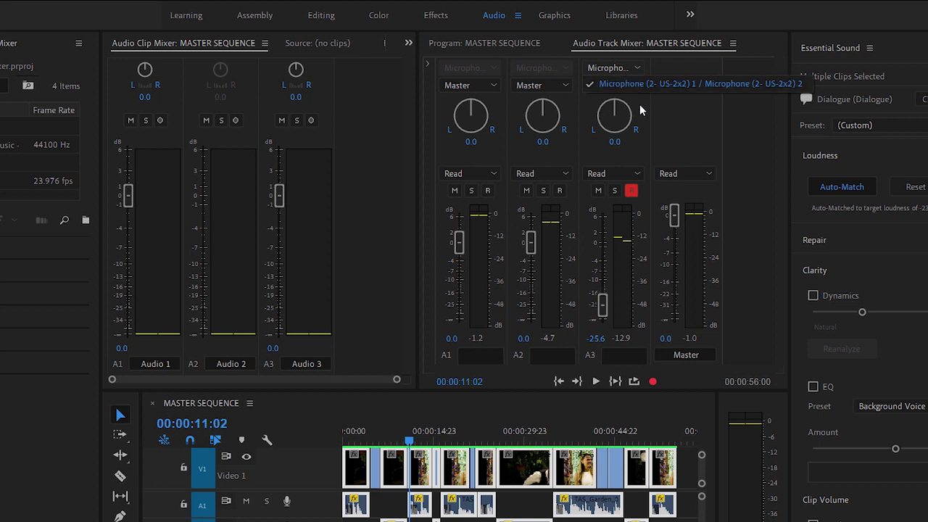
{"action": "left_click", "coordinate": [653, 382]}
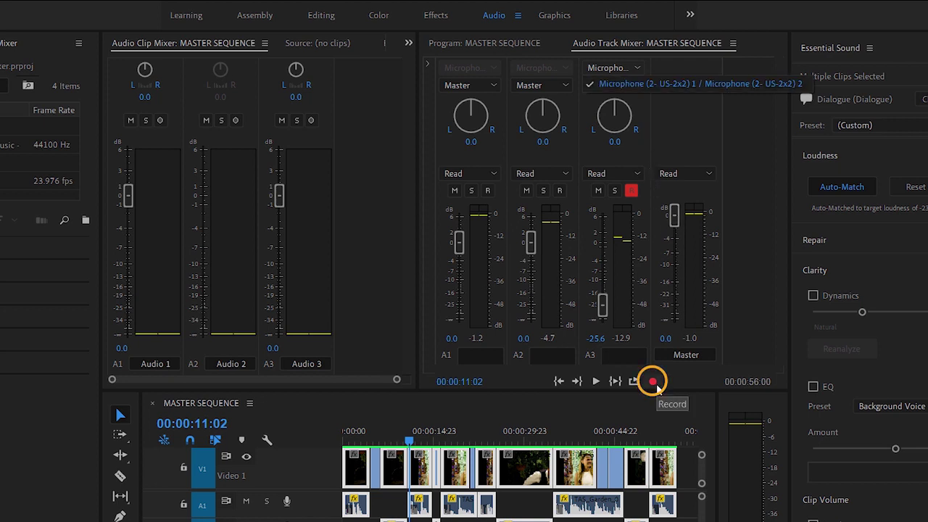
{"action": "left_click", "coordinate": [633, 190]}
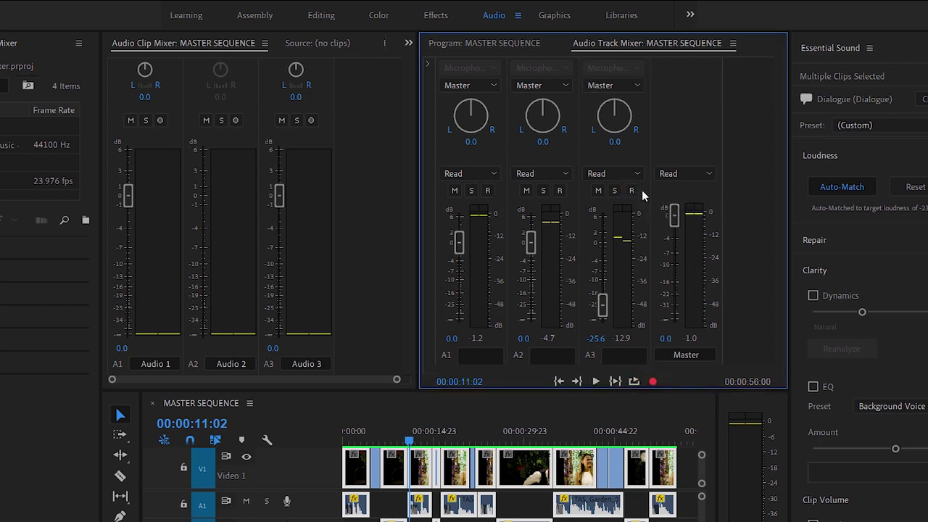
{"action": "left_click", "coordinate": [427, 65]}
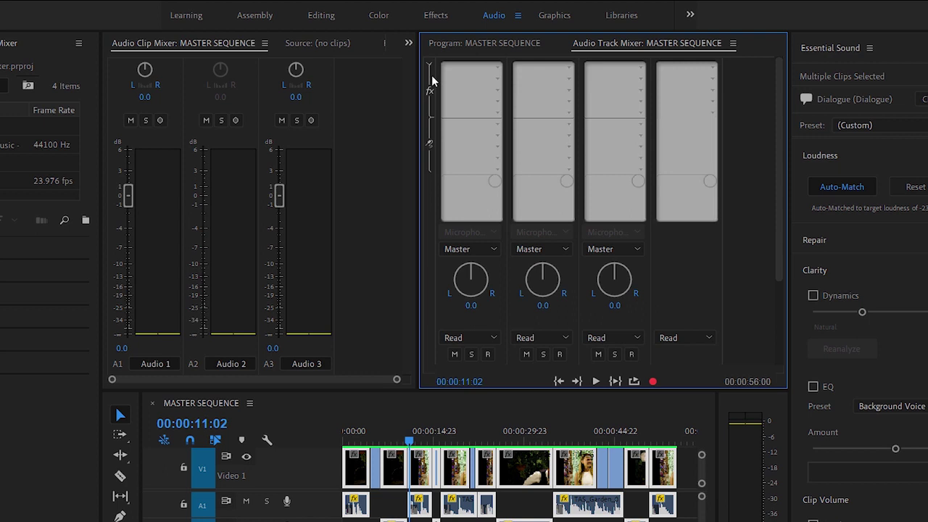
- Insert Filter and EQ > Parametric Equalizer into Audio 1's first effect slot
{"action": "left_click", "coordinate": [499, 125]}
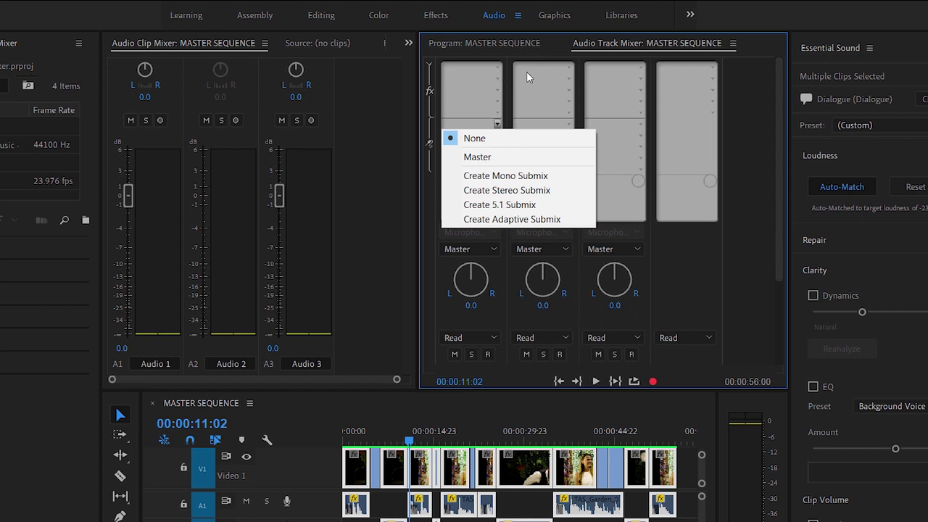
{"action": "left_click", "coordinate": [499, 68]}
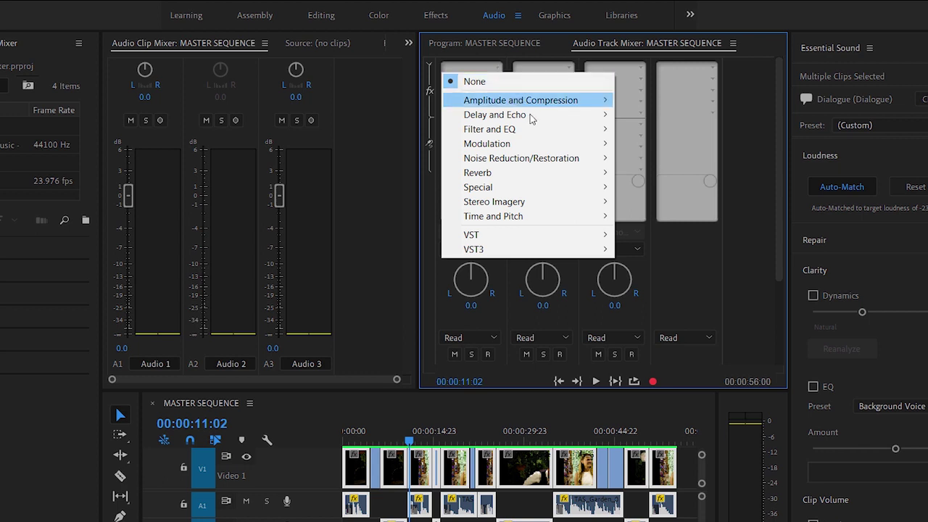
{"action": "mouse_move", "coordinate": [538, 129]}
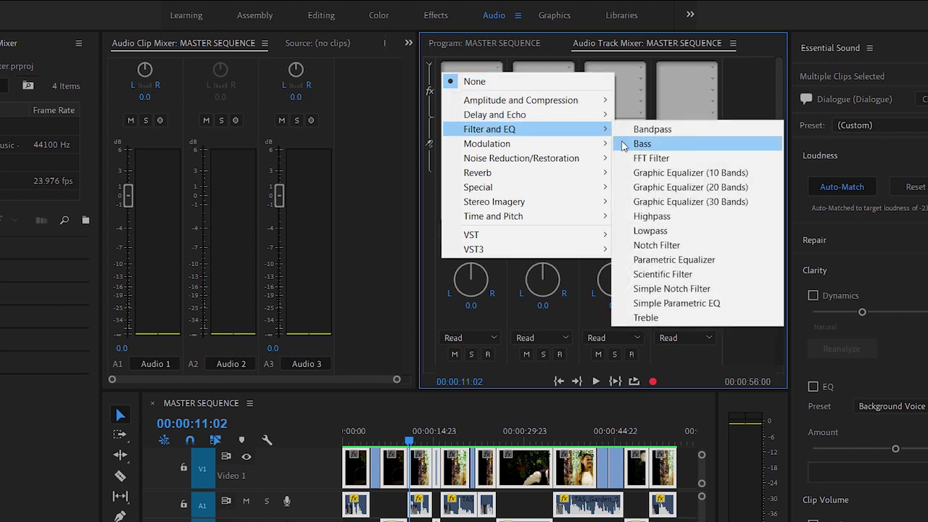
{"action": "left_click", "coordinate": [656, 259]}
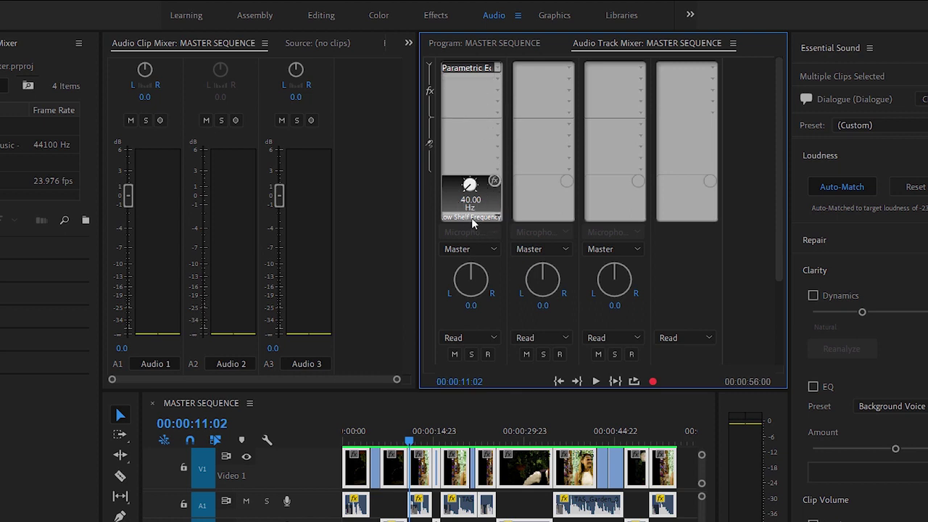
- Apply the Vocal Enhancer preset to Audio 1's Parametric Equalizer and close its editor
{"action": "double_click", "coordinate": [478, 68]}
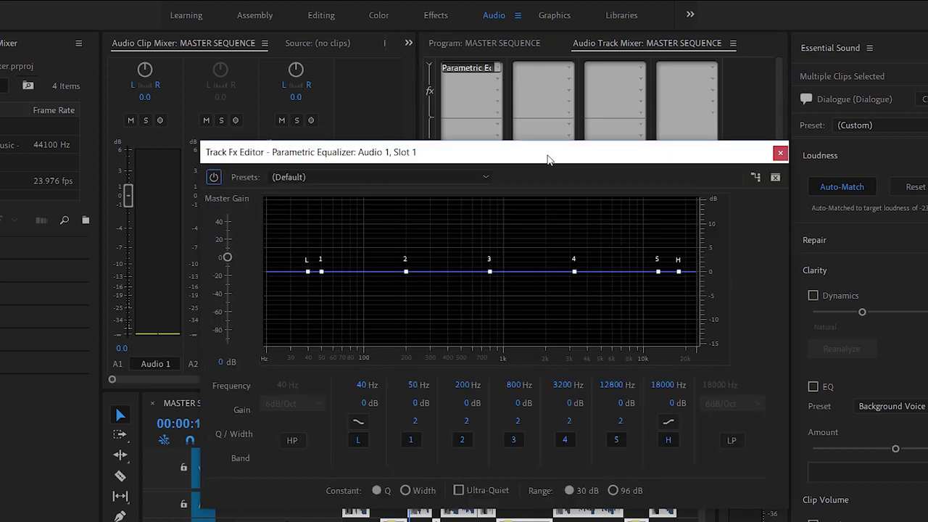
{"action": "left_click", "coordinate": [484, 177]}
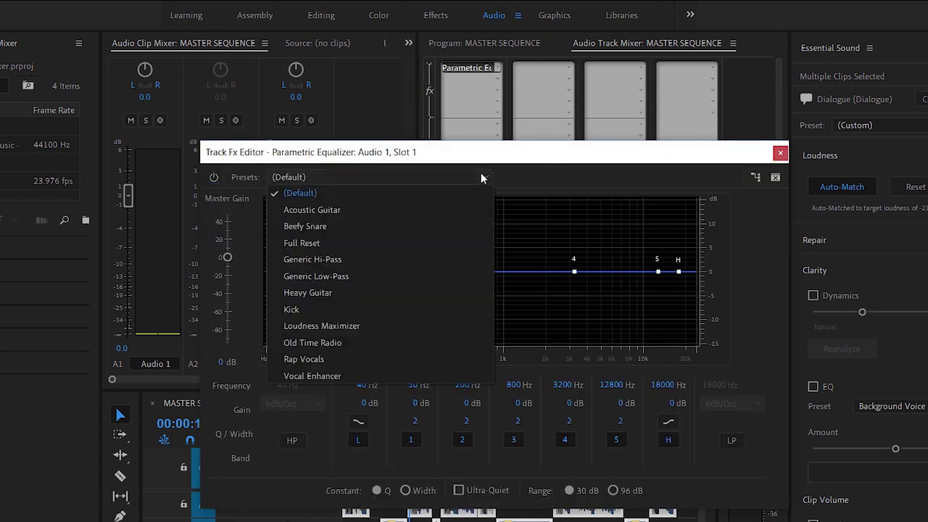
{"action": "left_click", "coordinate": [345, 376]}
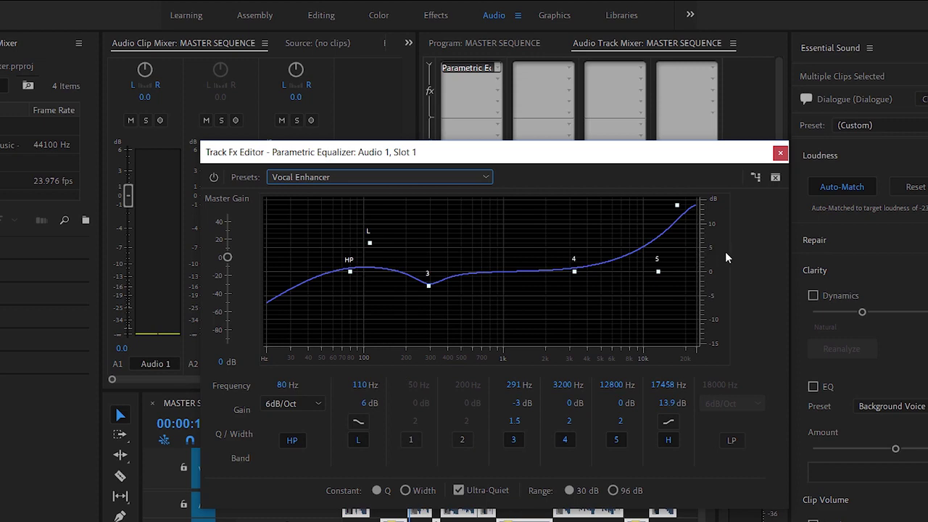
{"action": "left_click", "coordinate": [781, 153]}
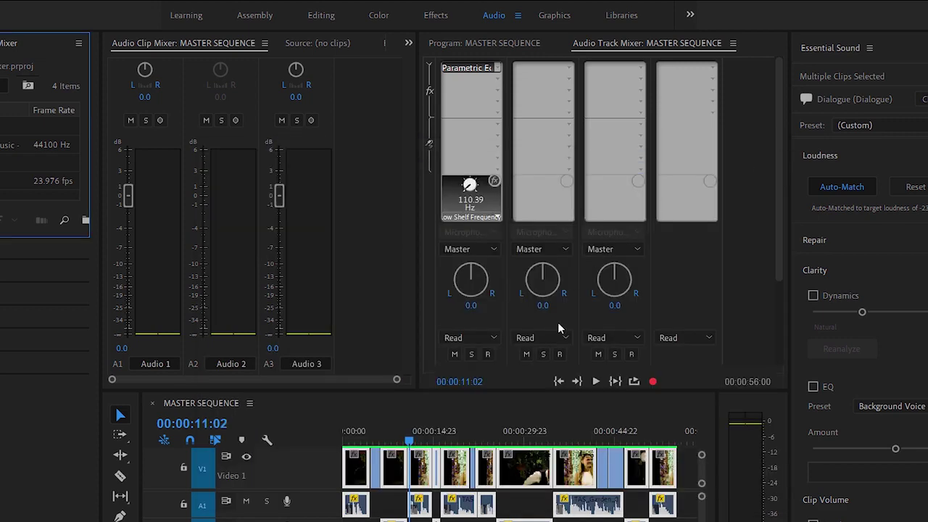
- Set A3 to Write automation, play to 00:00:13:10, and dock the mixer beside Effect Controls
{"action": "left_click", "coordinate": [428, 64]}
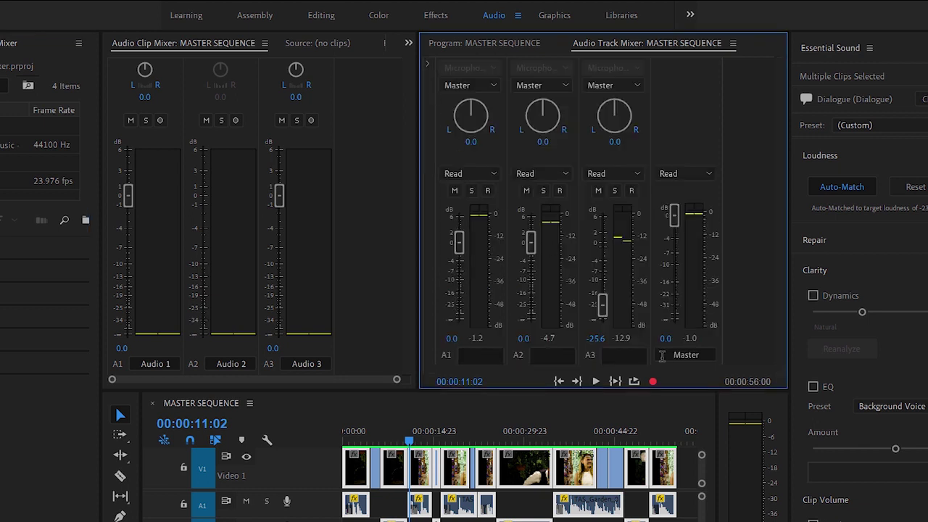
{"action": "left_click", "coordinate": [628, 174]}
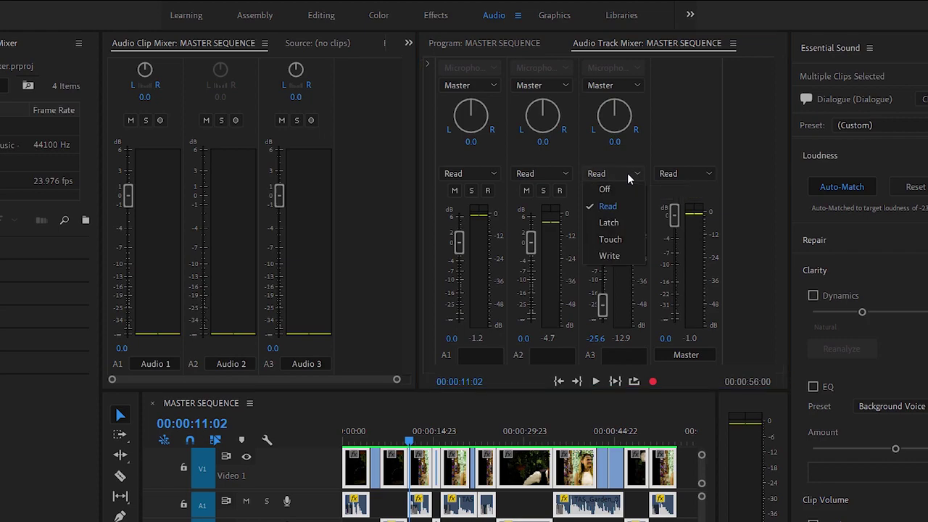
{"action": "left_click", "coordinate": [609, 256]}
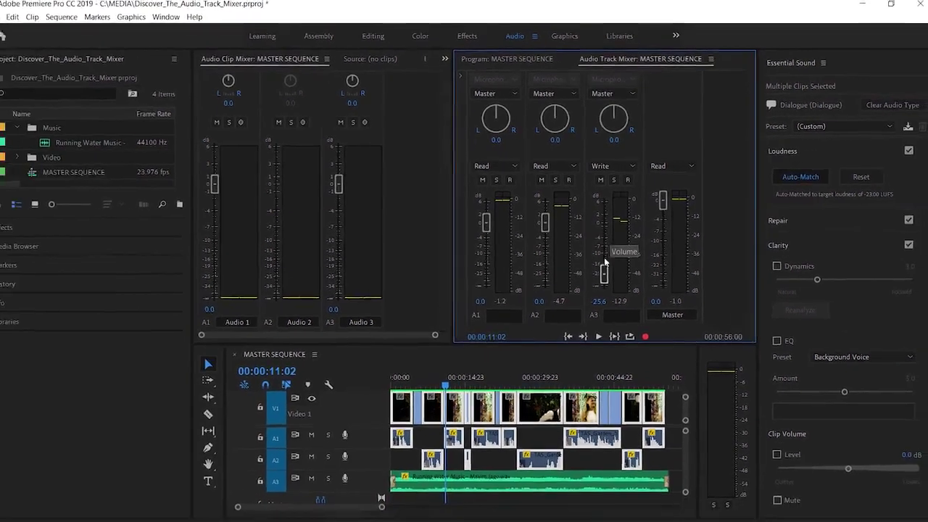
{"action": "left_click", "coordinate": [600, 331]}
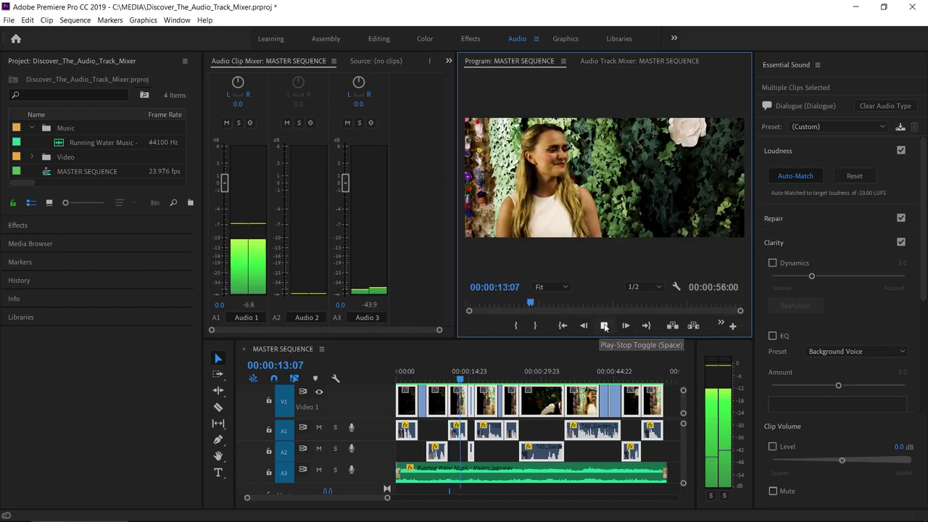
{"action": "left_click", "coordinate": [605, 326]}
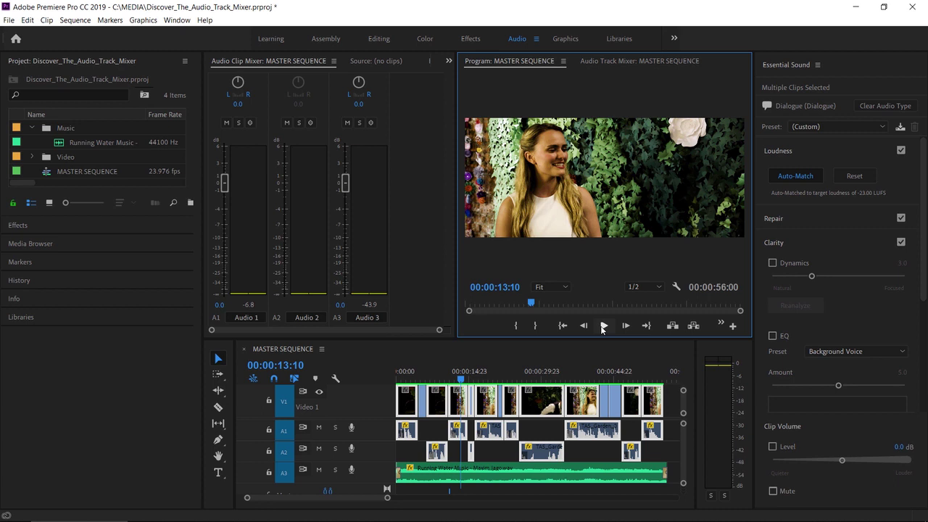
{"action": "left_click_drag", "start_coordinate": [631, 59], "coordinate": [330, 190]}
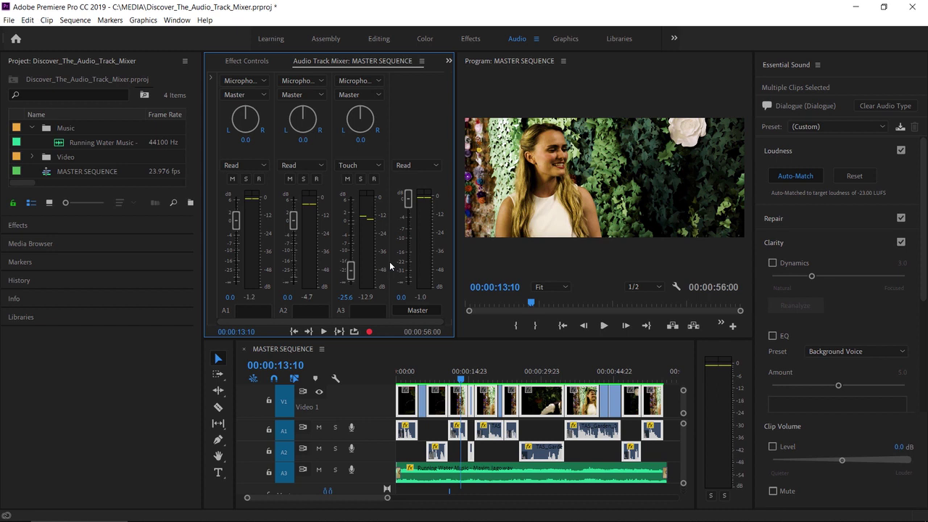
- With A3 in Write mode, raise its fader to -22.6 dB during playback to 00:00:21:01
{"action": "left_click", "coordinate": [364, 169]}
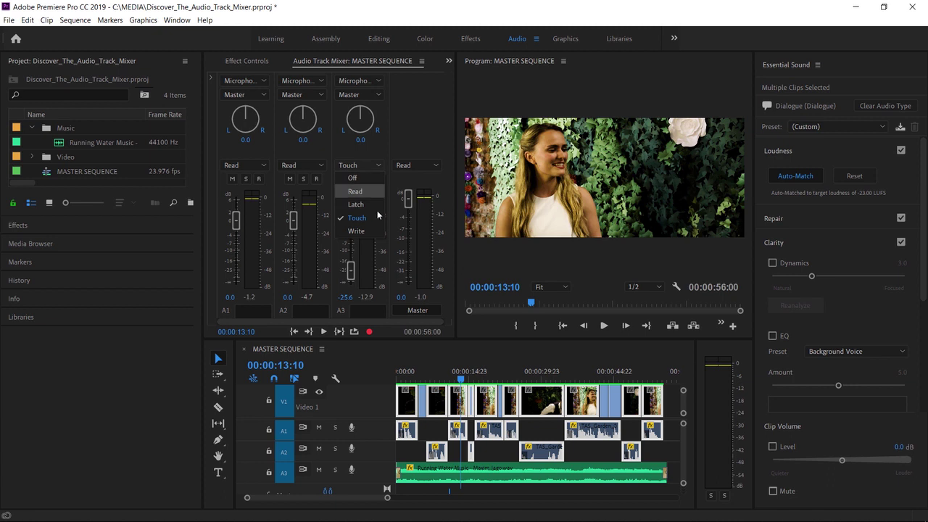
{"action": "left_click", "coordinate": [369, 232]}
{"action": "left_click", "coordinate": [324, 333]}
{"action": "mouse_move", "coordinate": [352, 280]}
{"action": "left_mouse_down"}
{"action": "mouse_move", "coordinate": [353, 245]}
{"action": "mouse_move", "coordinate": [352, 268]}
{"action": "left_mouse_up"}
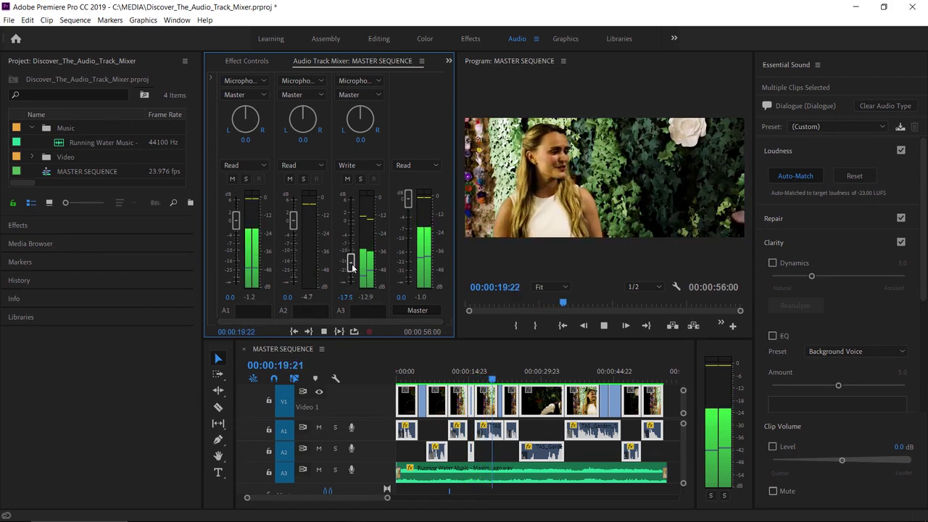
{"action": "left_click", "coordinate": [324, 331]}
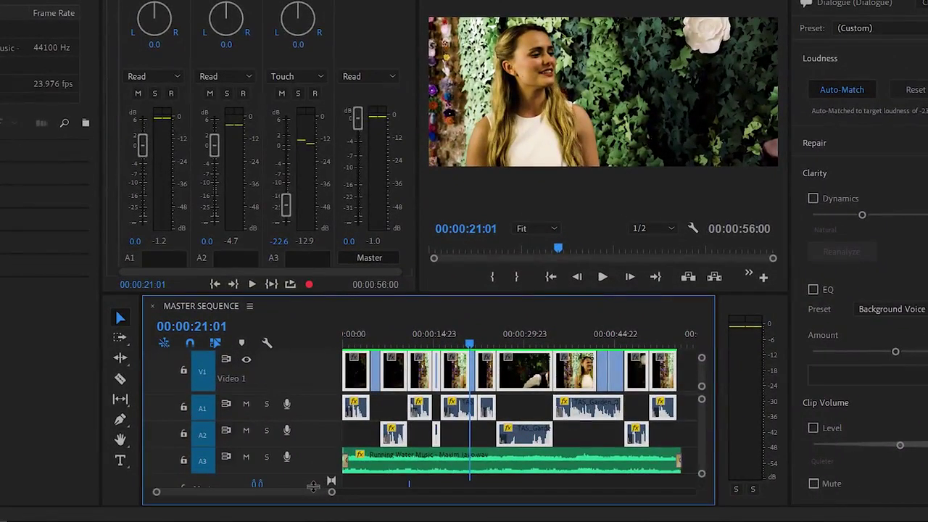
- Heighten the A3 track and display its Track Keyframes > Volume automation curve
{"action": "left_click_drag", "start_coordinate": [377, 483], "coordinate": [373, 493]}
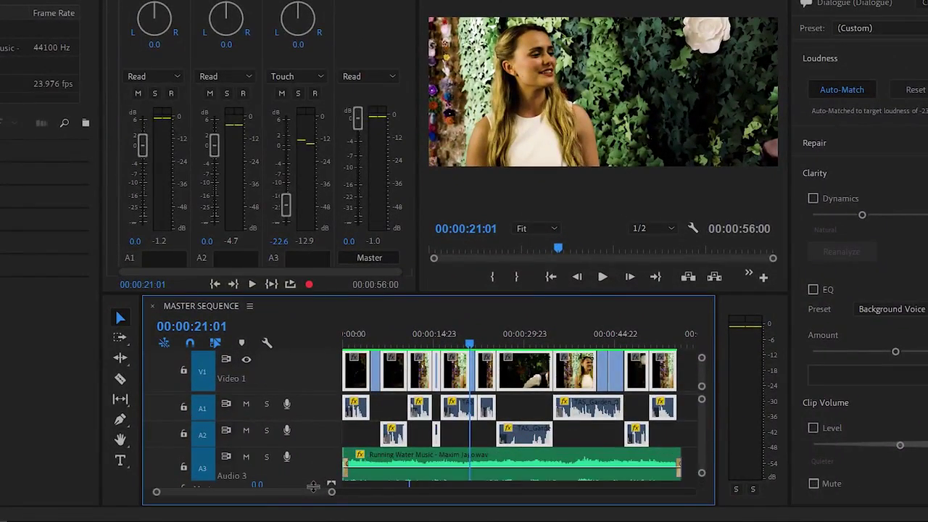
{"action": "scroll", "coordinate": [704, 417], "scroll_direction": "down", "scroll_amount": 2}
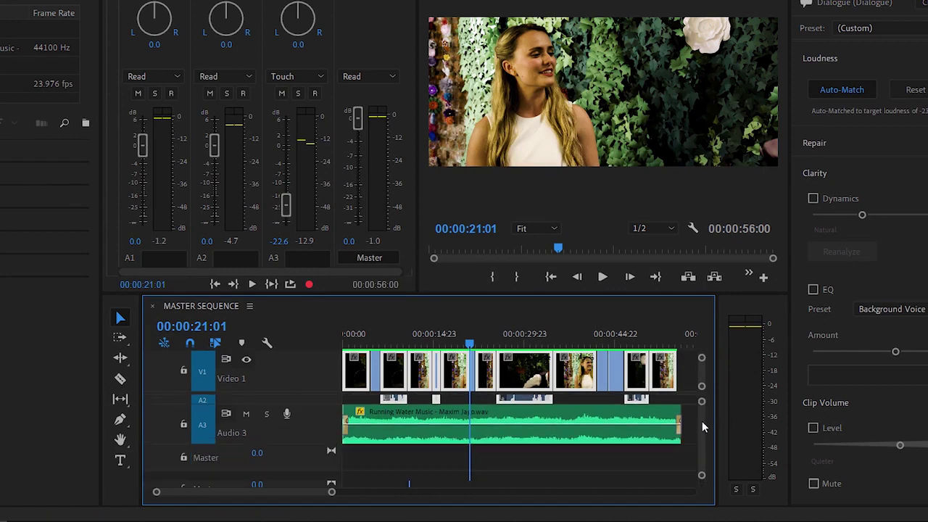
{"action": "left_click_drag", "start_coordinate": [304, 444], "coordinate": [305, 465]}
{"action": "left_click", "coordinate": [224, 451]}
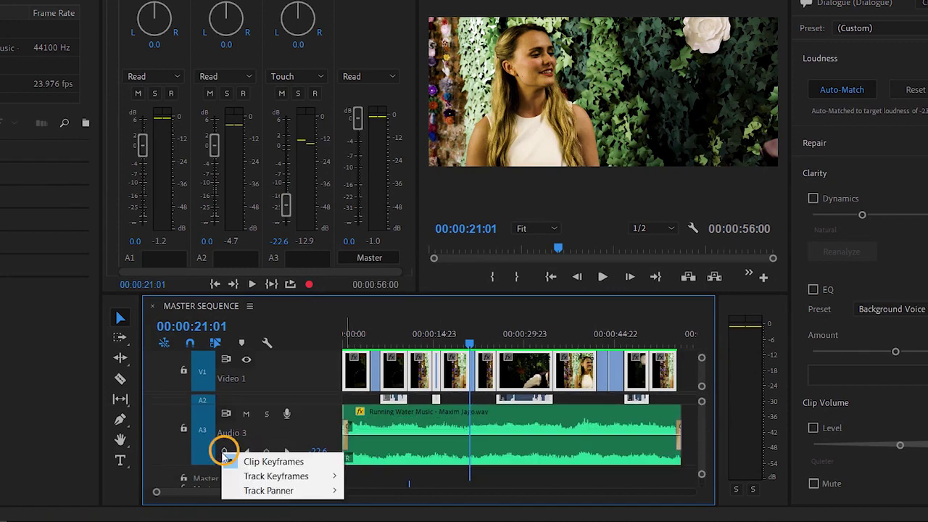
{"action": "mouse_move", "coordinate": [283, 476]}
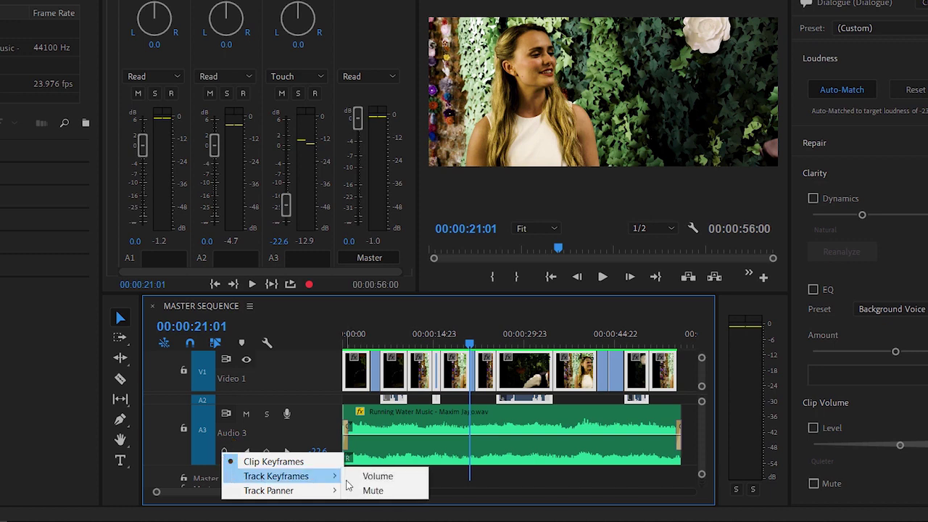
{"action": "left_click", "coordinate": [402, 479]}
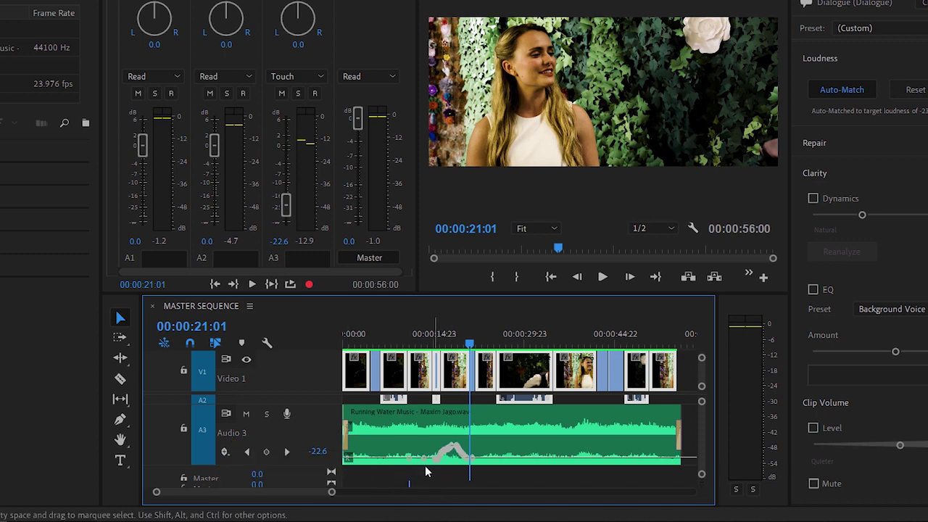